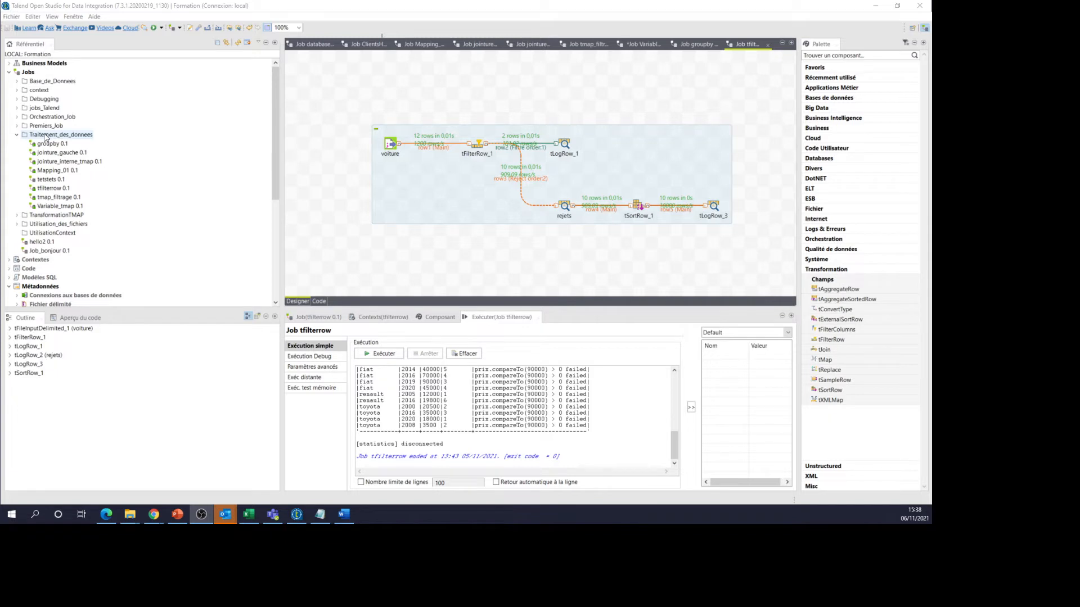
Step: Start a new job in the Traitement_des_donnees folder and name it job_tsamplerow
{"action": "right_click", "coordinate": [46, 137]}
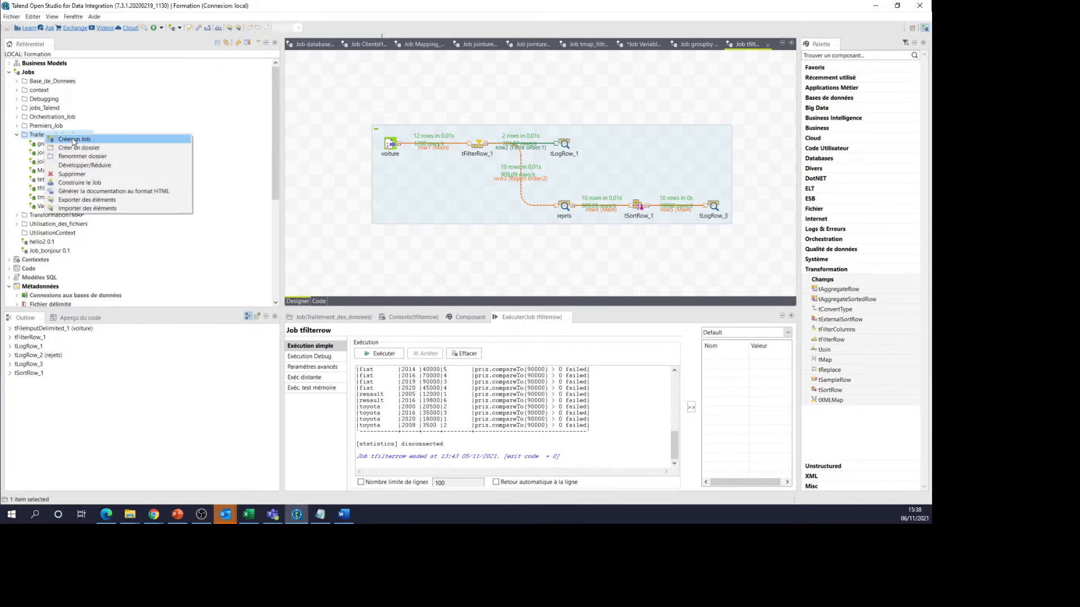
{"action": "left_click", "coordinate": [74, 139]}
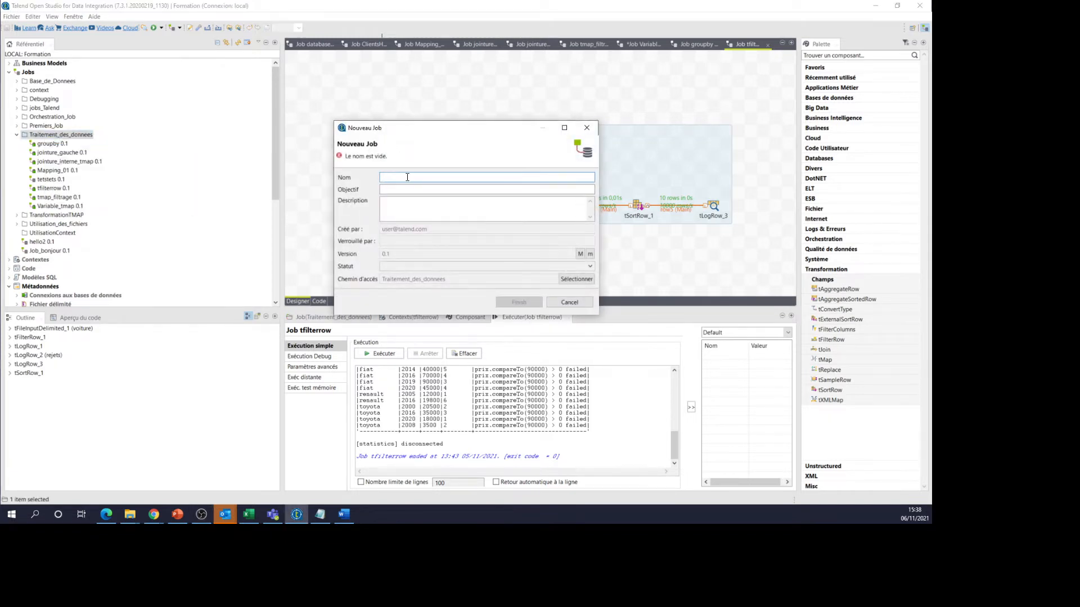
{"action": "type", "text": "jobs"}
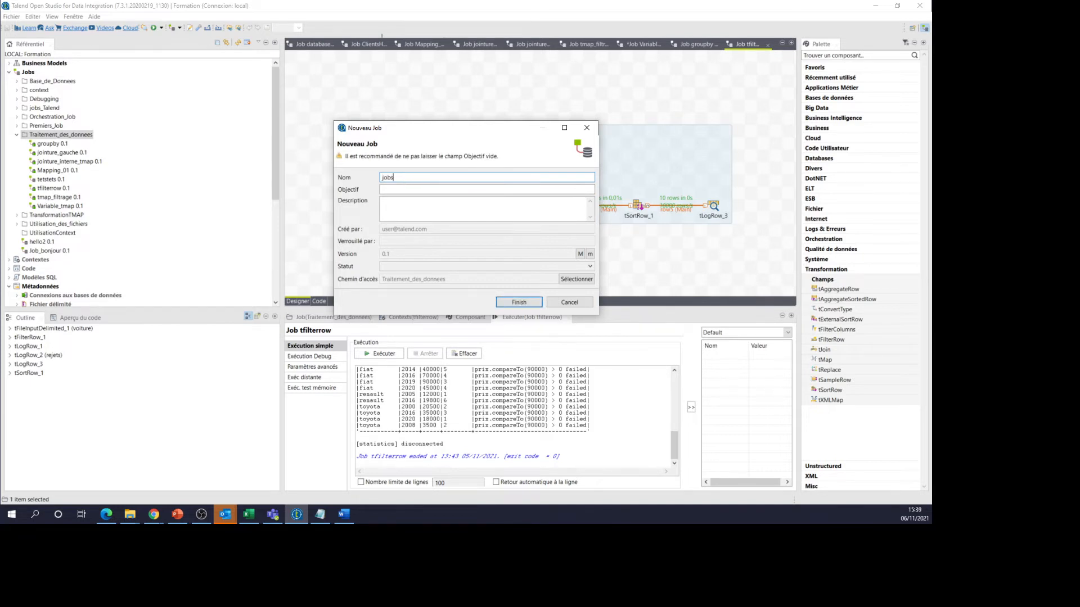
{"action": "key", "text": "BackSpace"}
{"action": "type", "text": "_tsamplerow"}
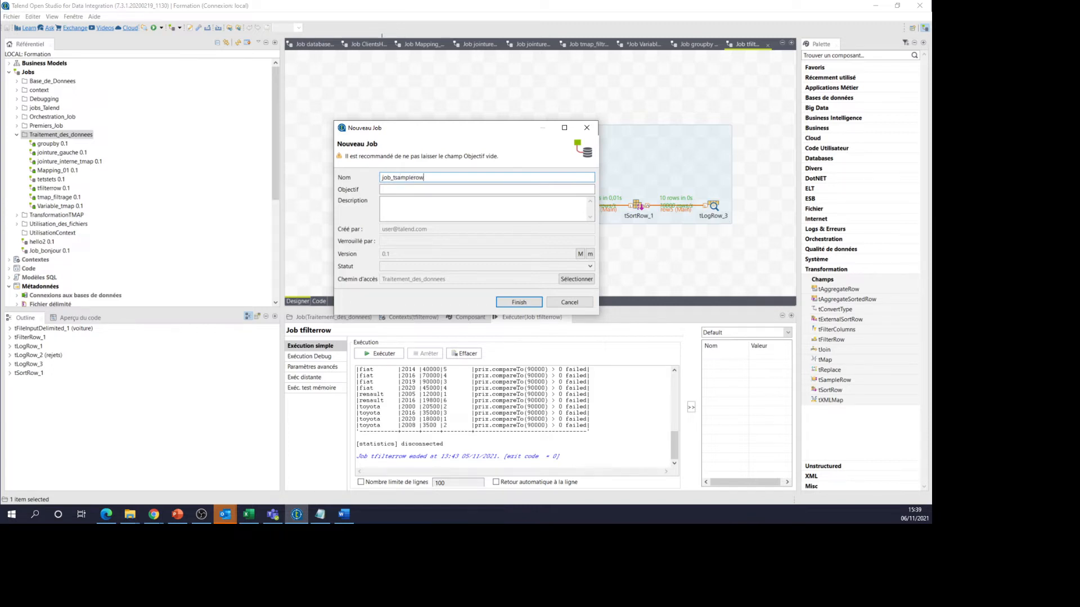
Step: Set the job's purpose to "sélectionner des lignes" and its description to "sélectionner des ligne", and create the job
{"action": "left_click", "coordinate": [420, 190]}
{"action": "type", "text": "sélectionne"}
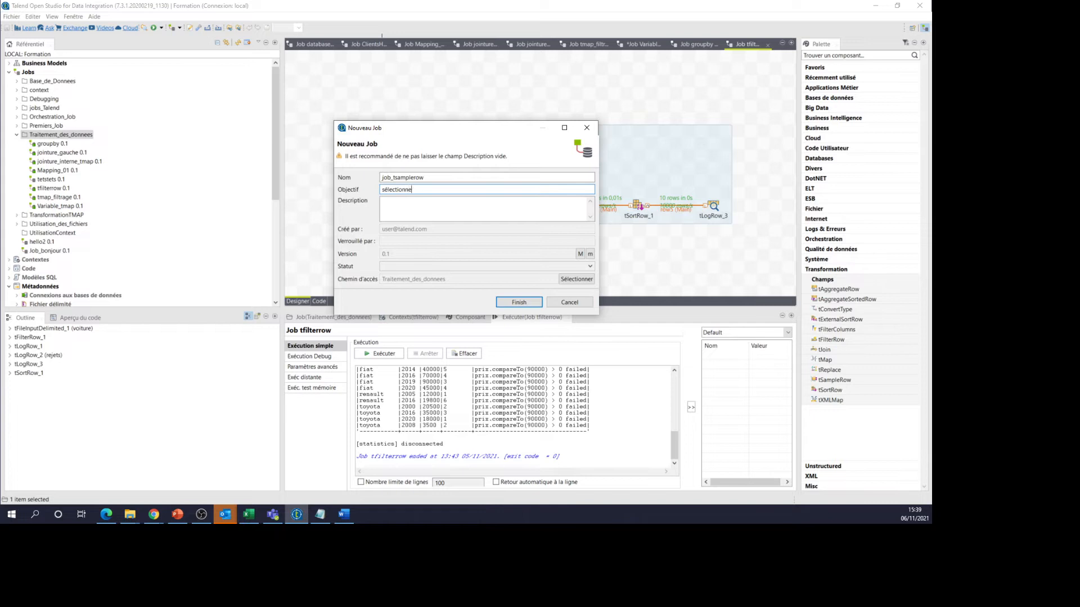
{"action": "type", "text": "r des lignes"}
{"action": "left_click", "coordinate": [424, 208]}
{"action": "type", "text": "sélec"}
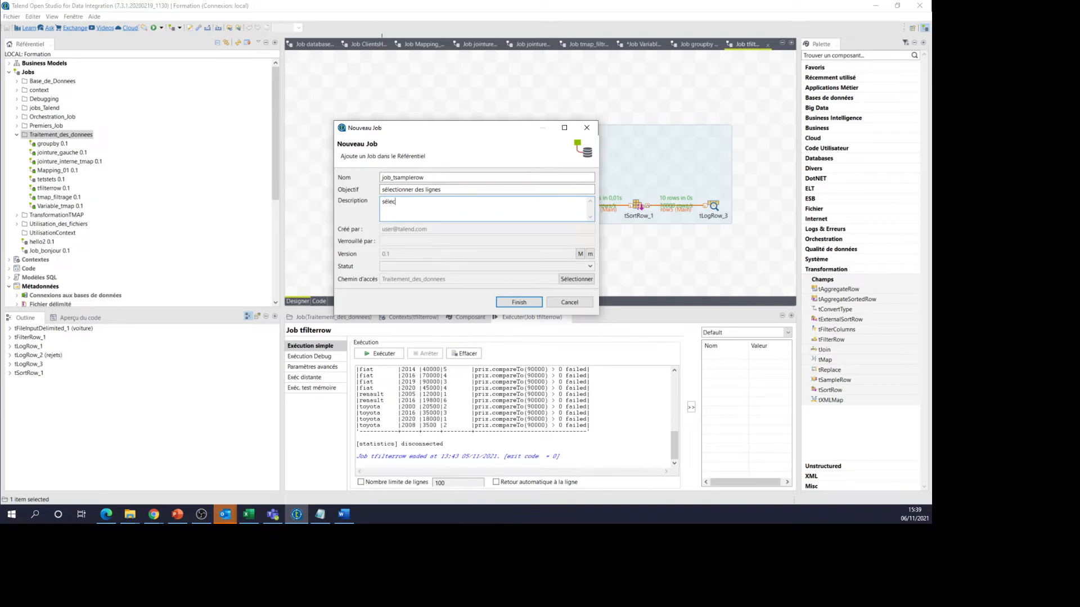
{"action": "type", "text": "tionner des ligne"}
{"action": "left_click", "coordinate": [527, 307]}
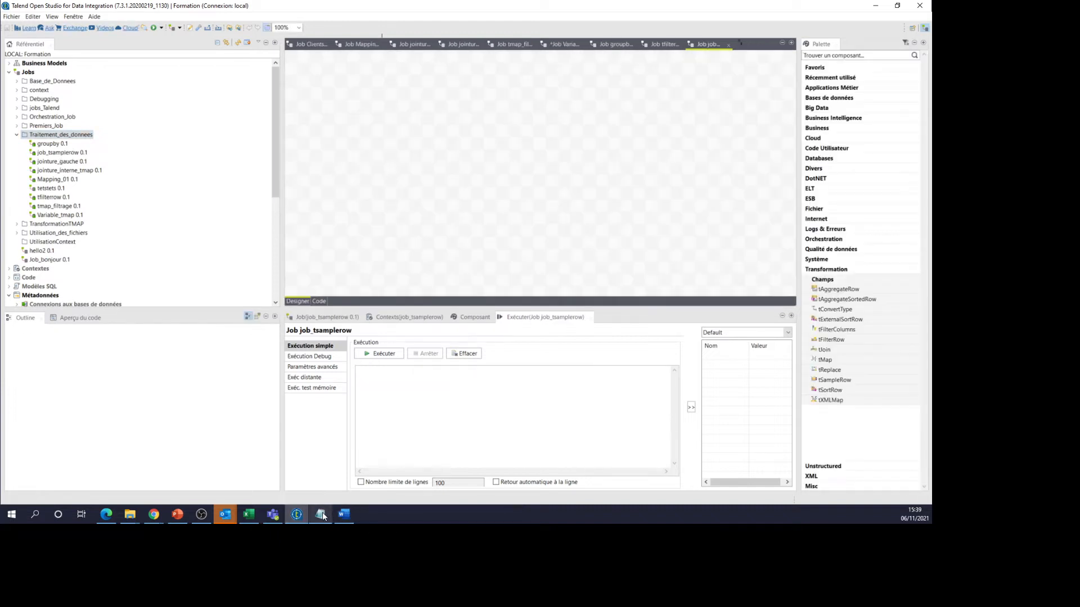
Step: Switch to Notepad and review the rows of the source file voitures.txt
{"action": "mouse_move", "coordinate": [323, 515]}
{"action": "left_click", "coordinate": [315, 490]}
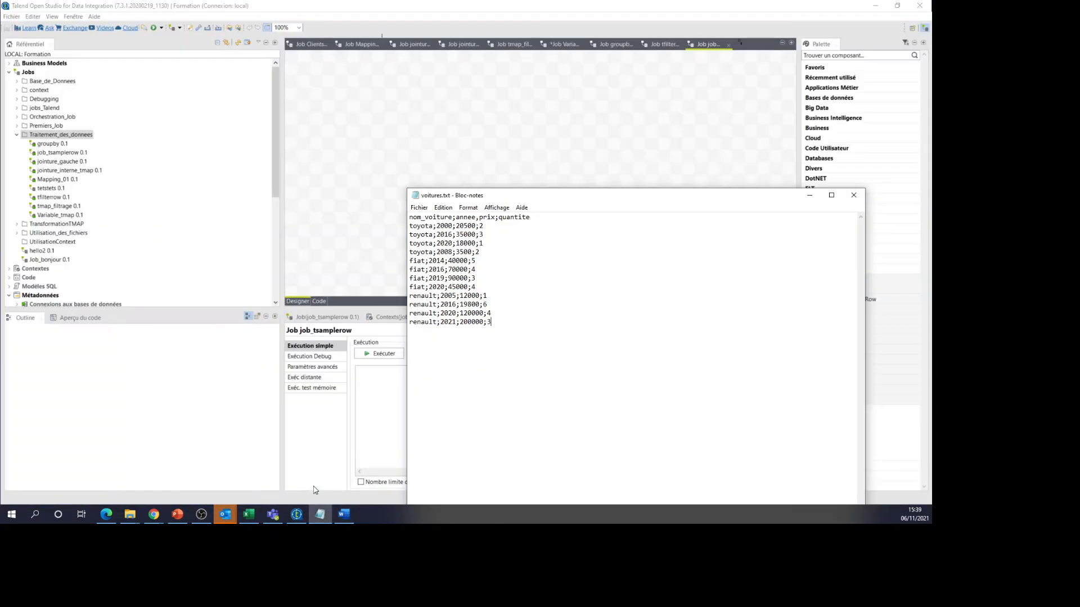
{"action": "left_click_drag", "start_coordinate": [536, 196], "coordinate": [538, 158]}
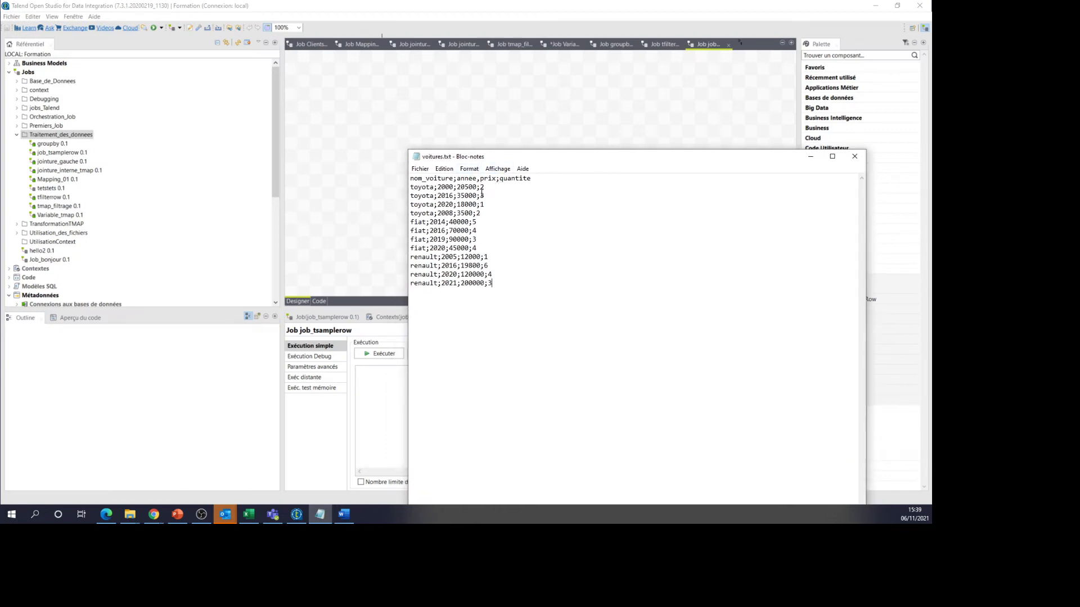
Step: Copy the voiture file input component from the tfilterrow job into job_tsamplerow
{"action": "left_click", "coordinate": [662, 48]}
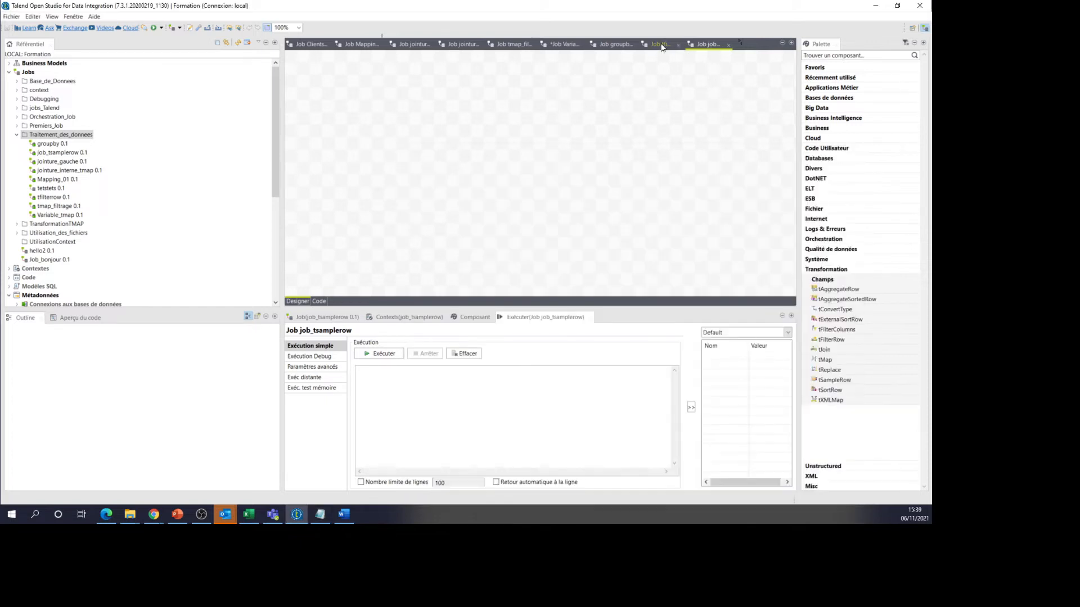
{"action": "left_click", "coordinate": [706, 45]}
{"action": "key", "text": "ctrl+v"}
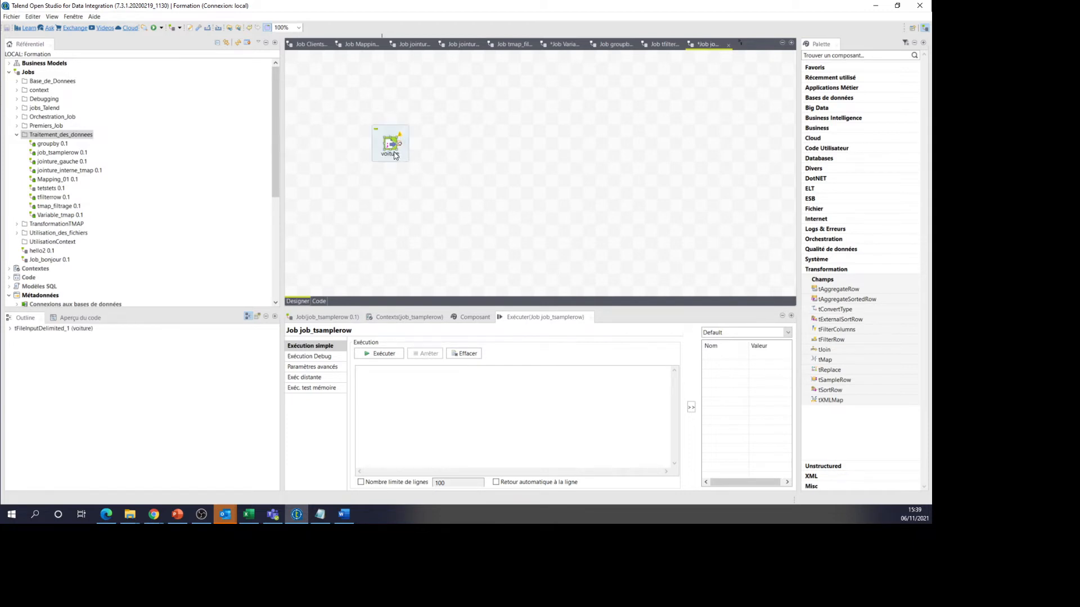
Step: Review the column schema of the voiture input component
{"action": "double_click", "coordinate": [392, 147]}
{"action": "left_click", "coordinate": [503, 357]}
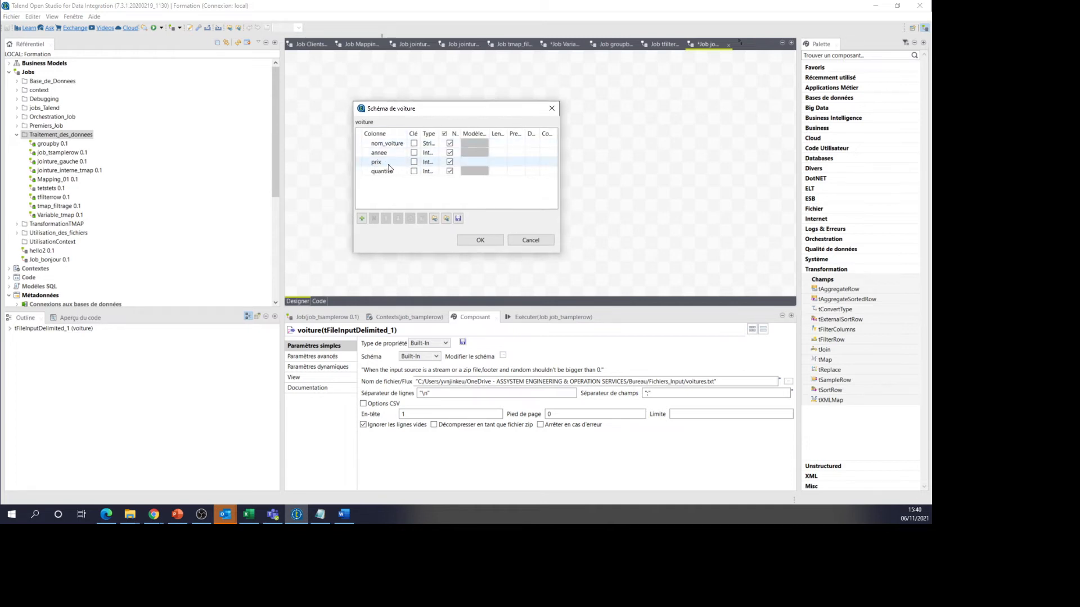
{"action": "left_click", "coordinate": [481, 241]}
Step: Add a tSampleRow component to the job beside the voiture input
{"action": "left_click", "coordinate": [501, 149]}
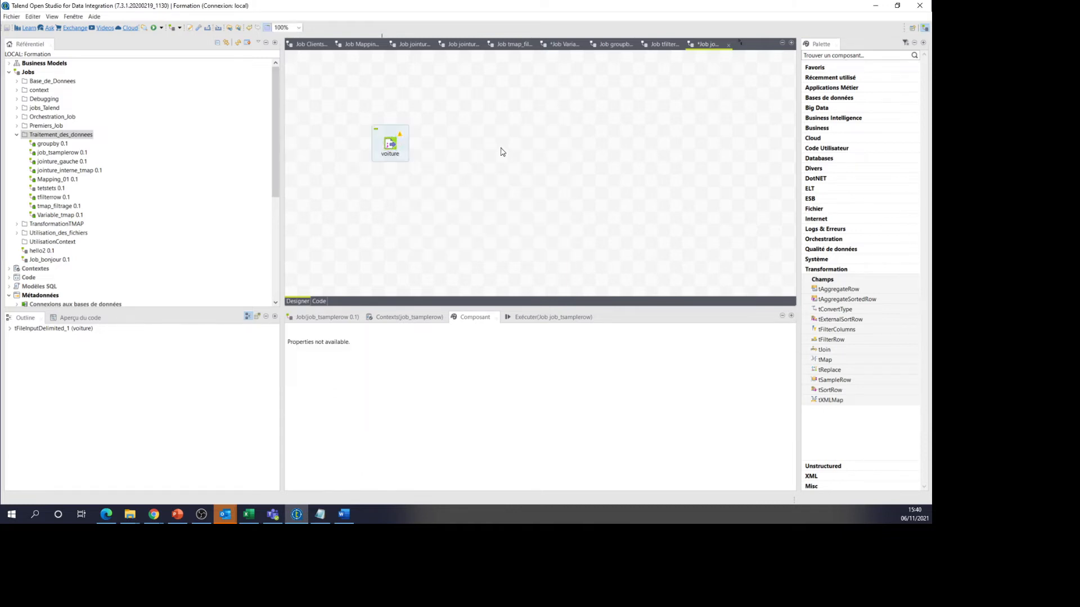
{"action": "type", "text": "t"}
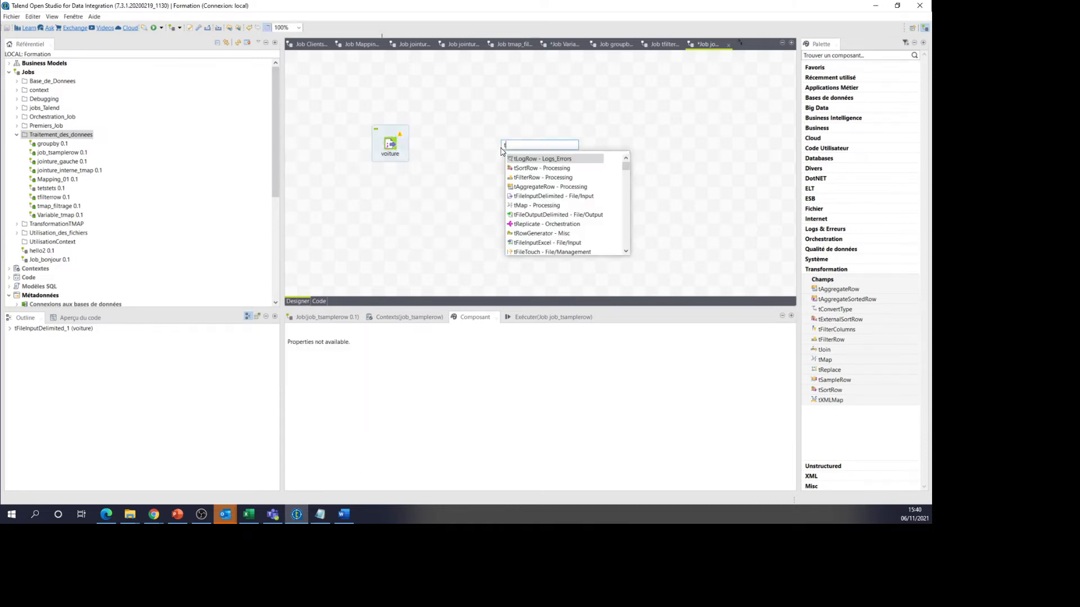
{"action": "type", "text": "sam"}
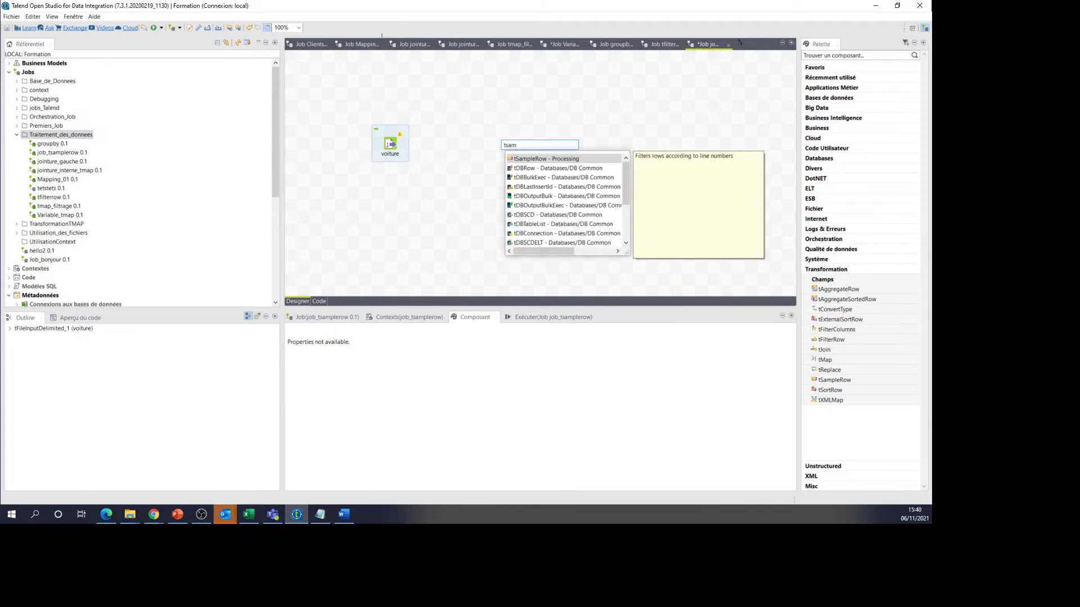
{"action": "key", "text": "Return"}
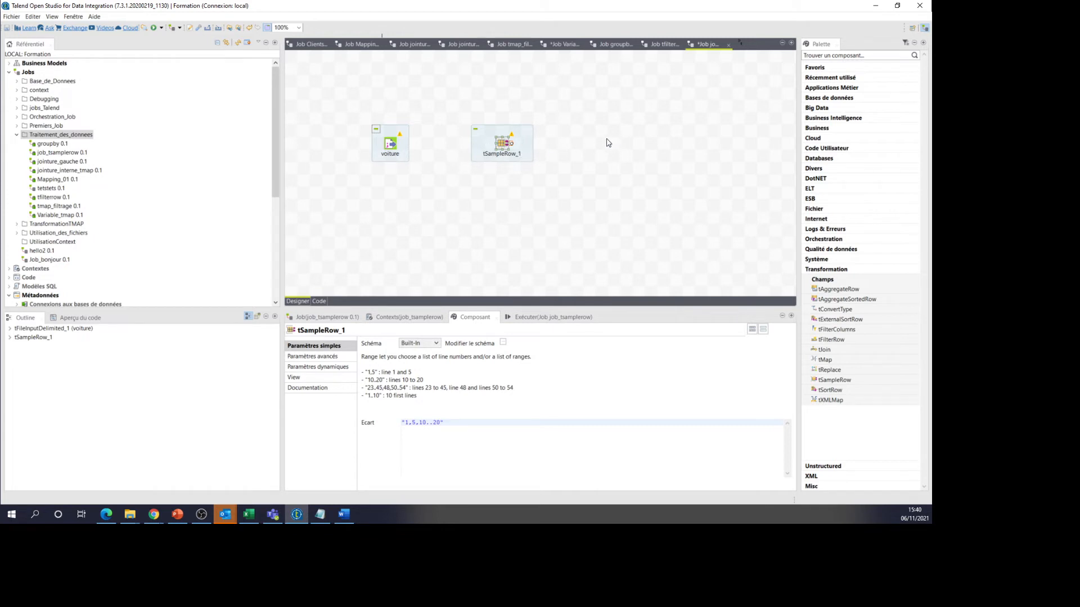
Step: Add a tLogRow component to the job beyond tSampleRow_1
{"action": "left_click", "coordinate": [616, 140]}
{"action": "type", "text": "tlog"}
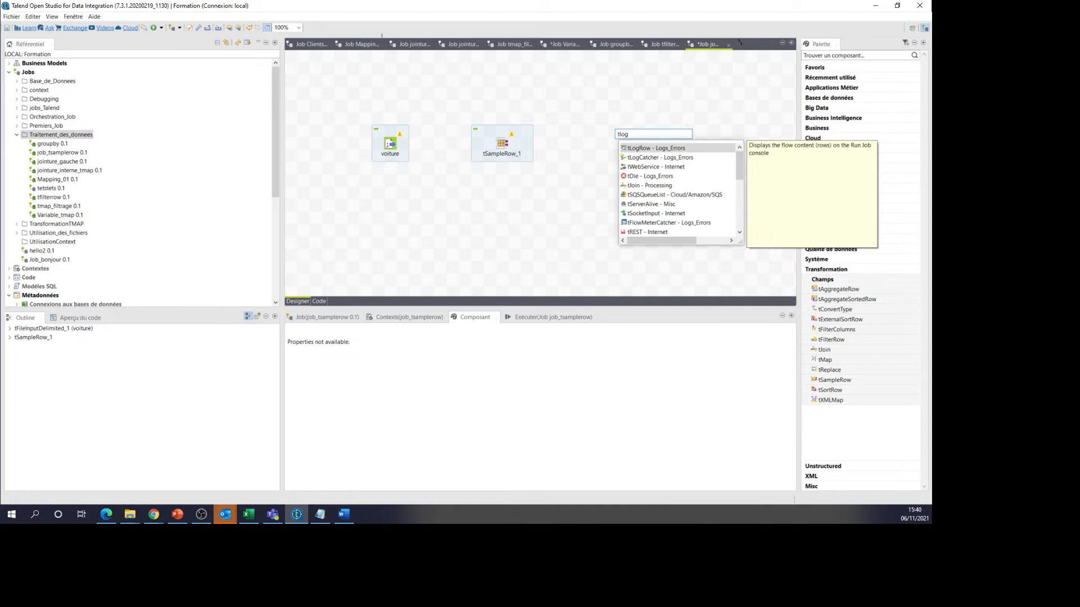
{"action": "key", "text": "Return"}
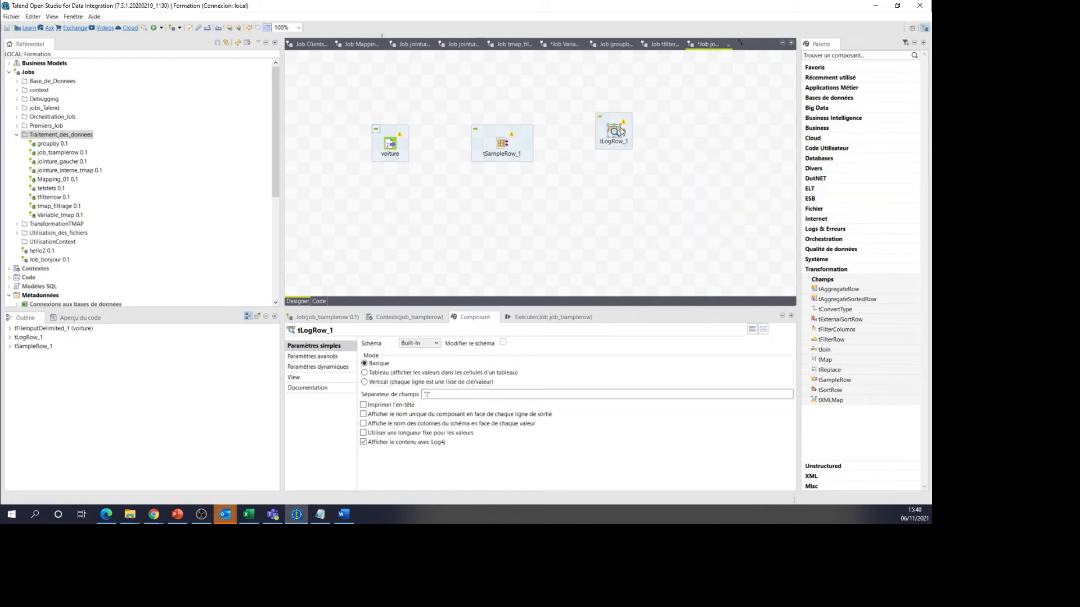
{"action": "left_click", "coordinate": [622, 148]}
Step: Connect voiture to tSampleRow_1 with a Main row
{"action": "right_click", "coordinate": [387, 145]}
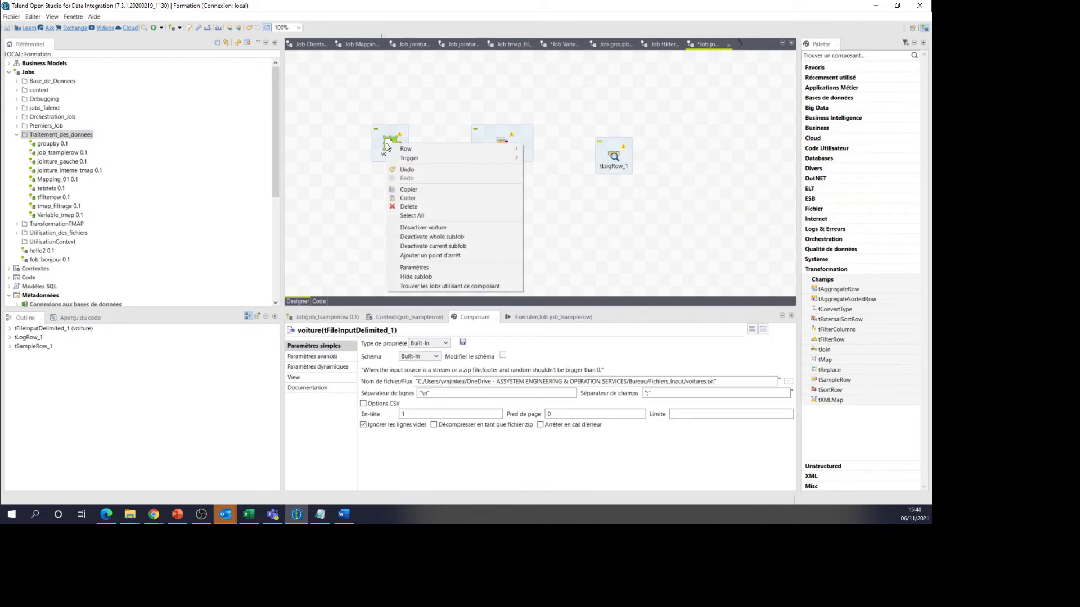
{"action": "mouse_move", "coordinate": [429, 151]}
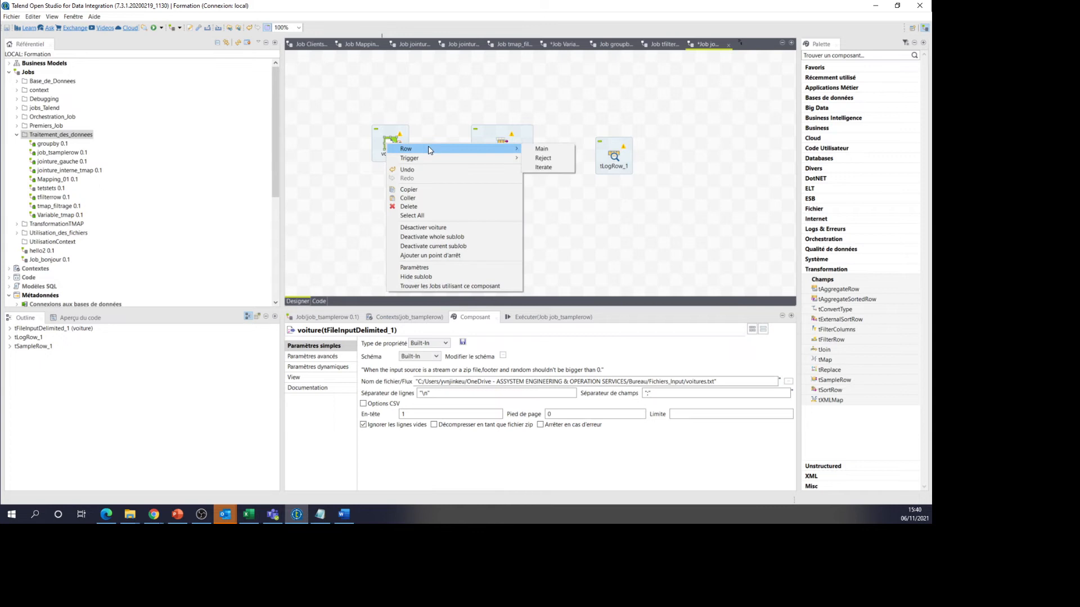
{"action": "left_click", "coordinate": [537, 150]}
{"action": "left_click", "coordinate": [502, 145]}
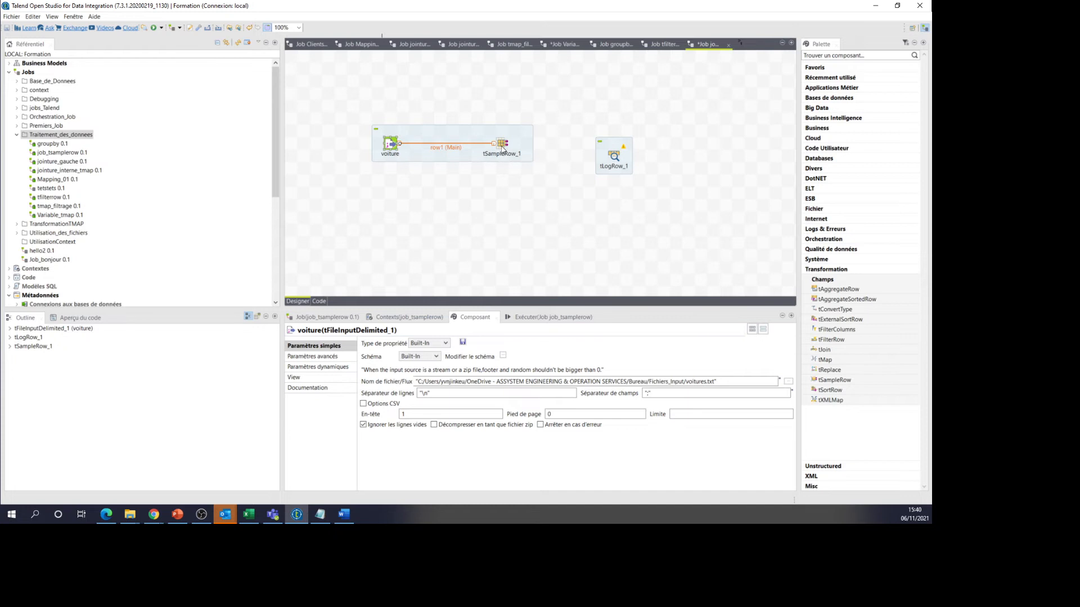
Step: Align tLogRow_1 with the other components and connect tSampleRow_1 to it with a Main row
{"action": "left_click_drag", "start_coordinate": [614, 145], "coordinate": [612, 130]}
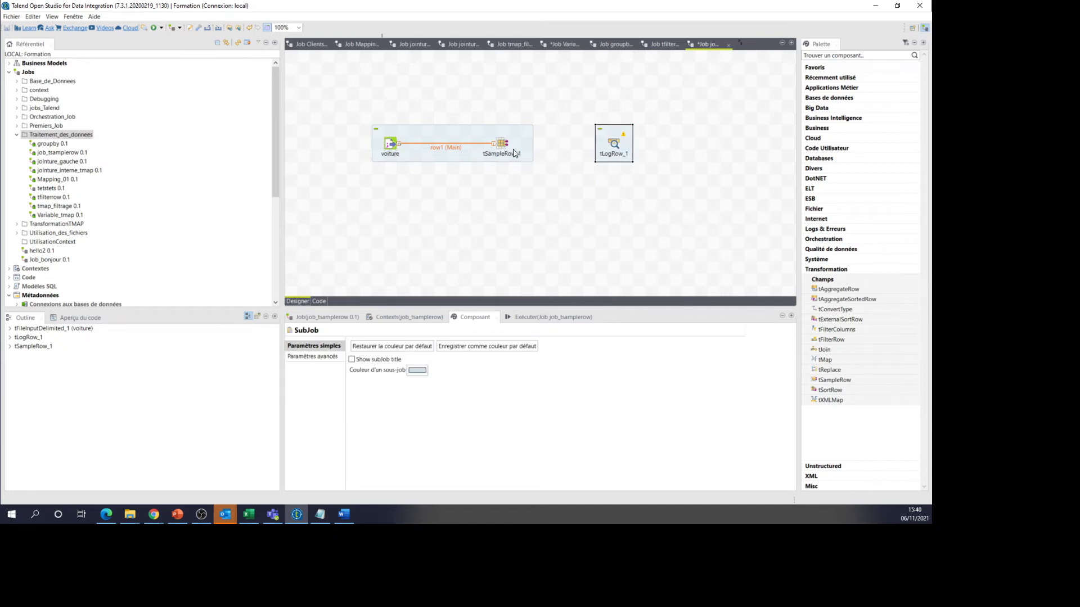
{"action": "right_click", "coordinate": [504, 149]}
{"action": "mouse_move", "coordinate": [591, 149]}
{"action": "left_click", "coordinate": [660, 149]}
{"action": "left_click", "coordinate": [613, 144]}
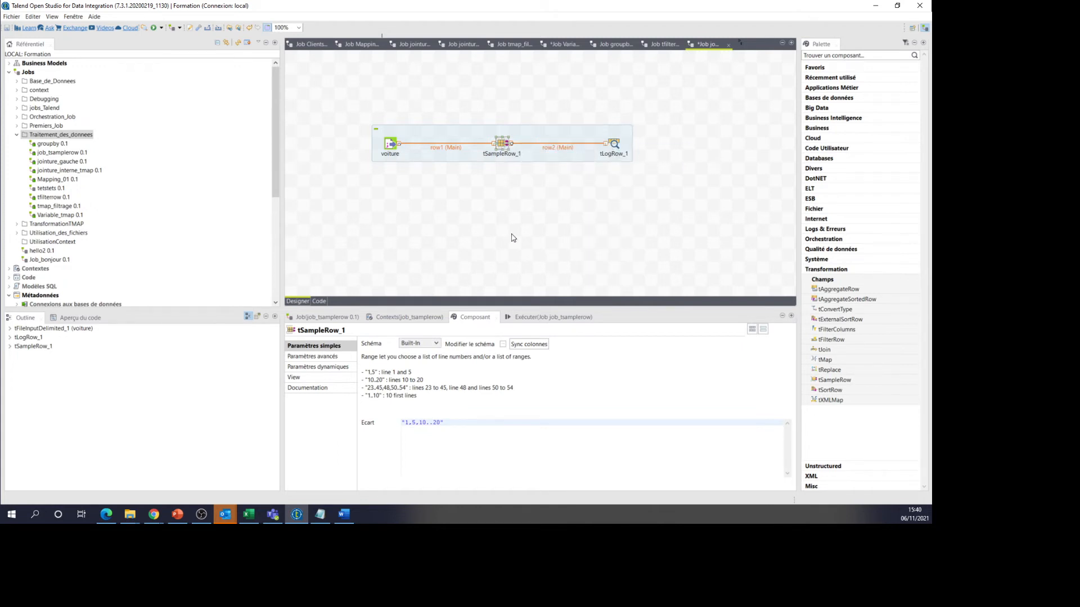
Step: Set the row range (Ecart) of tSampleRow_1 to "1,7" and check its input and output schema
{"action": "left_click_drag", "start_coordinate": [518, 306], "coordinate": [518, 246]}
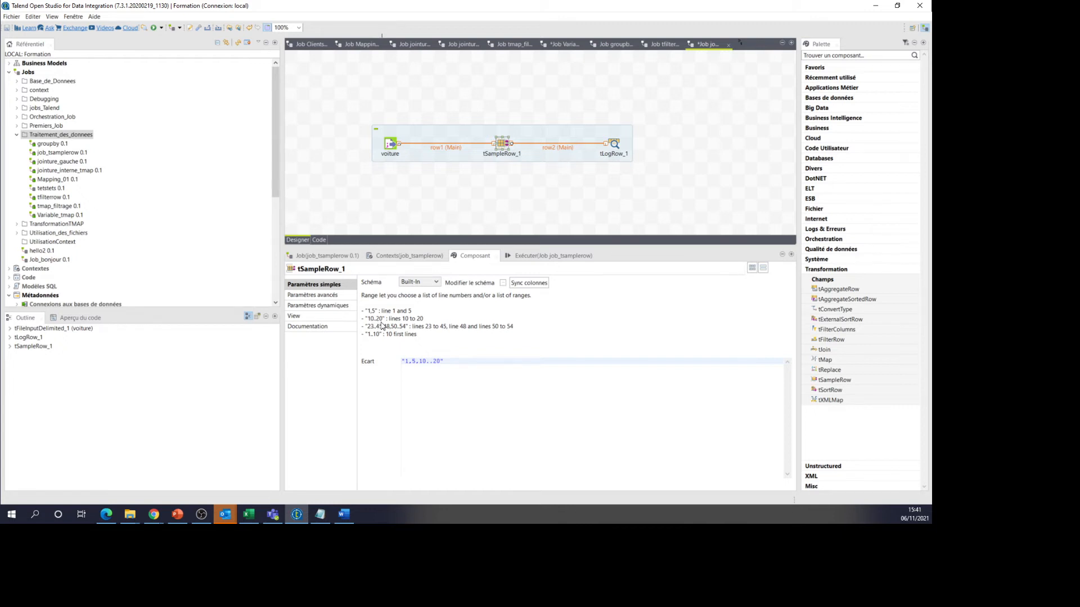
{"action": "left_click", "coordinate": [441, 361]}
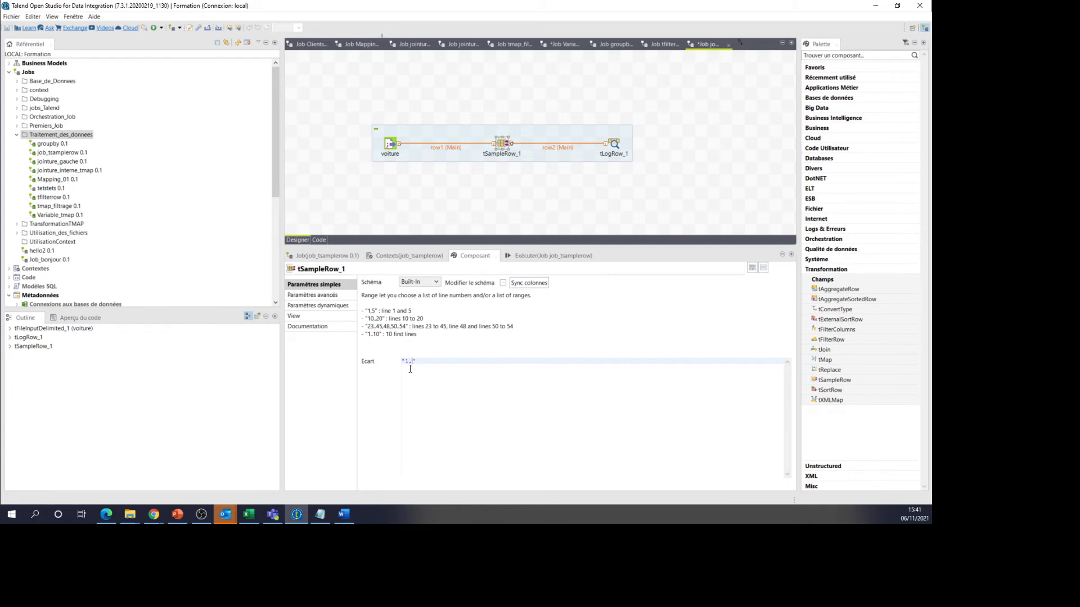
{"action": "type", "text": "7"}
{"action": "key", "text": "BackSpace"}
{"action": "type", "text": "7"}
{"action": "left_click", "coordinate": [503, 284]}
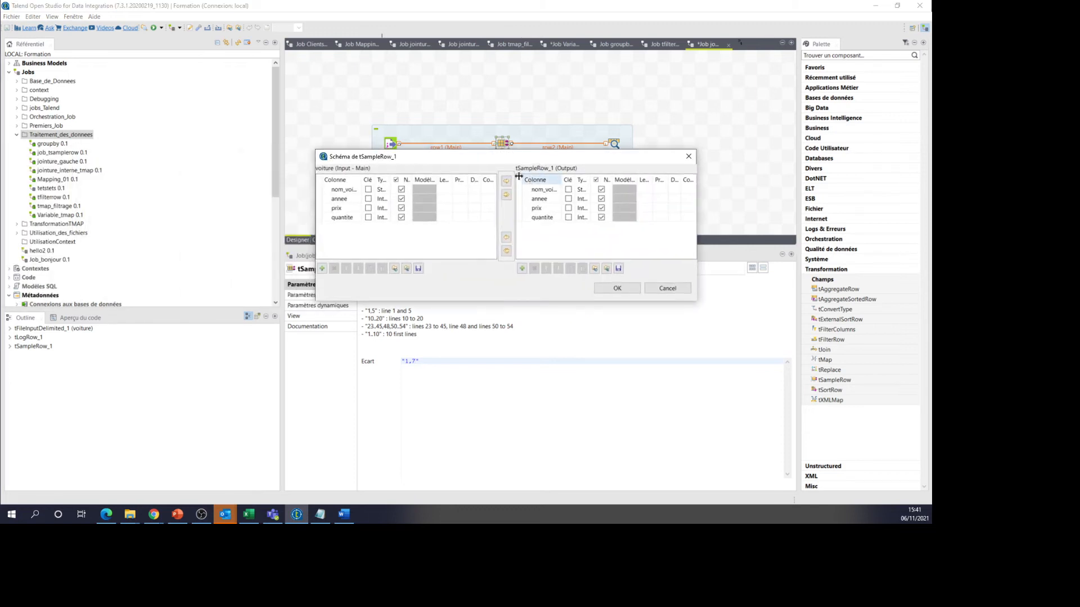
{"action": "left_click", "coordinate": [618, 288]}
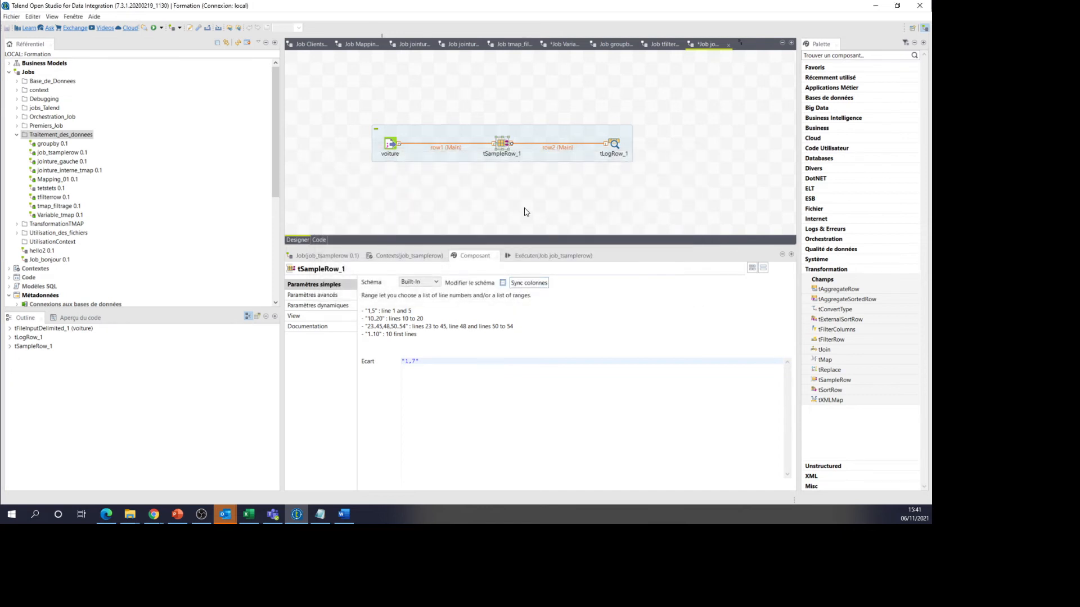
Step: Set tLogRow_1 to Tableau display mode, and save and run the job
{"action": "left_click", "coordinate": [617, 144]}
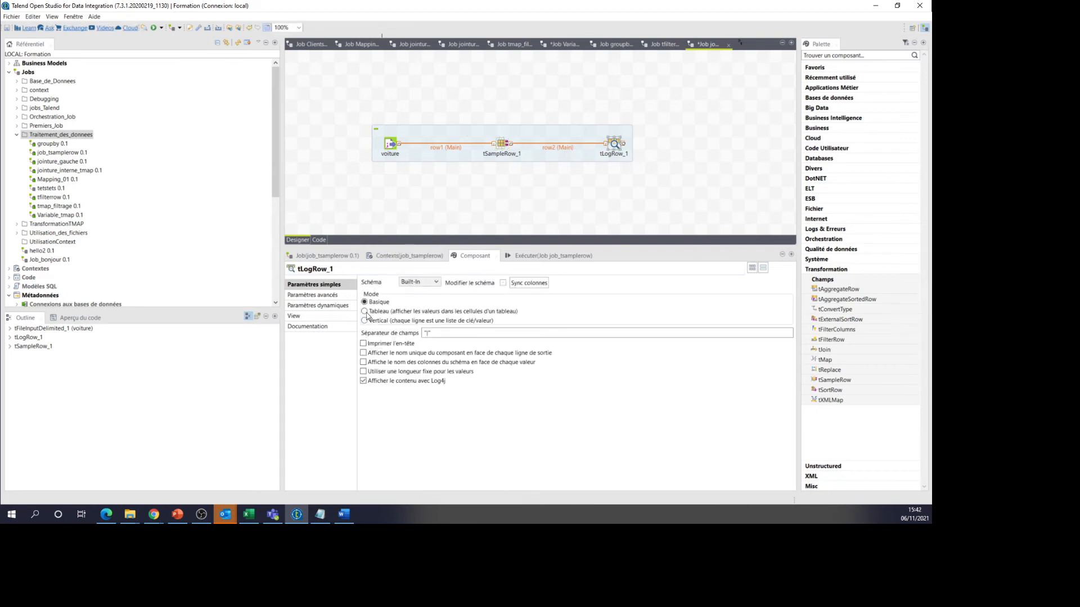
{"action": "left_click", "coordinate": [365, 312]}
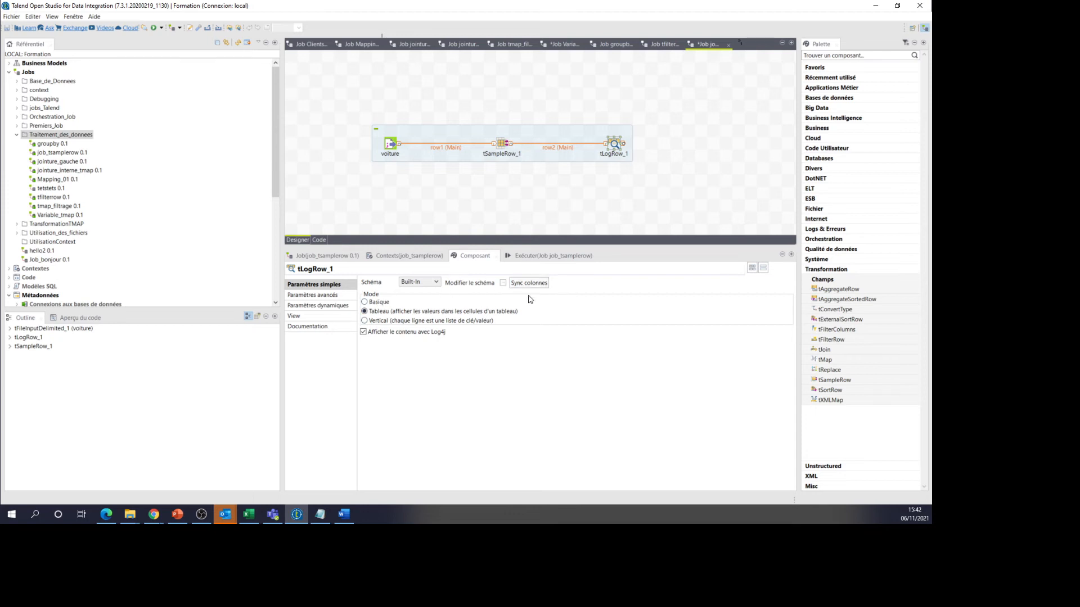
{"action": "key", "text": "ctrl+s"}
{"action": "left_click", "coordinate": [543, 256]}
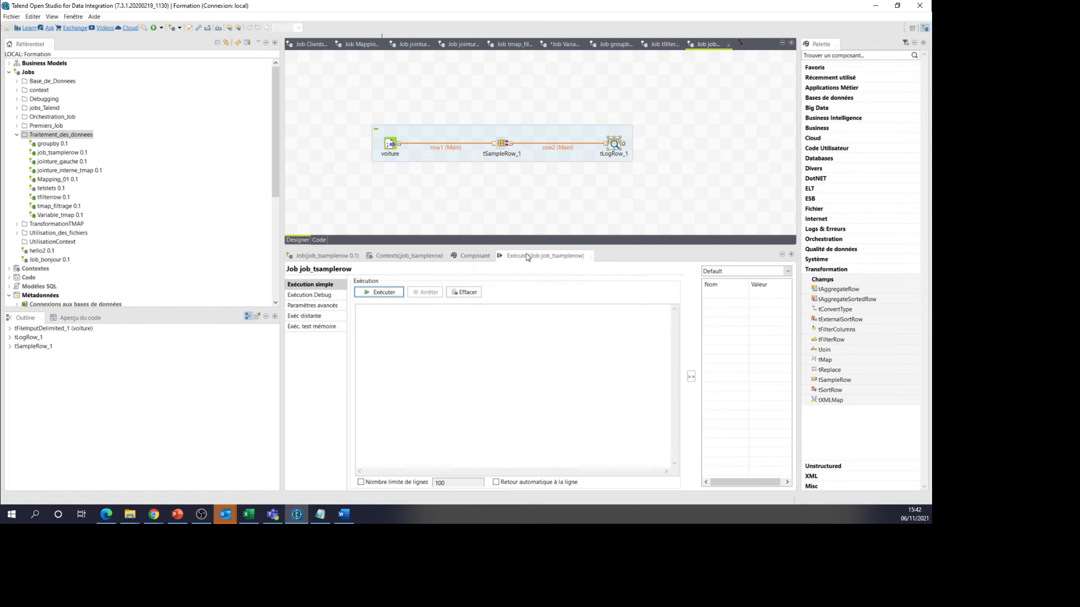
{"action": "left_click", "coordinate": [381, 297]}
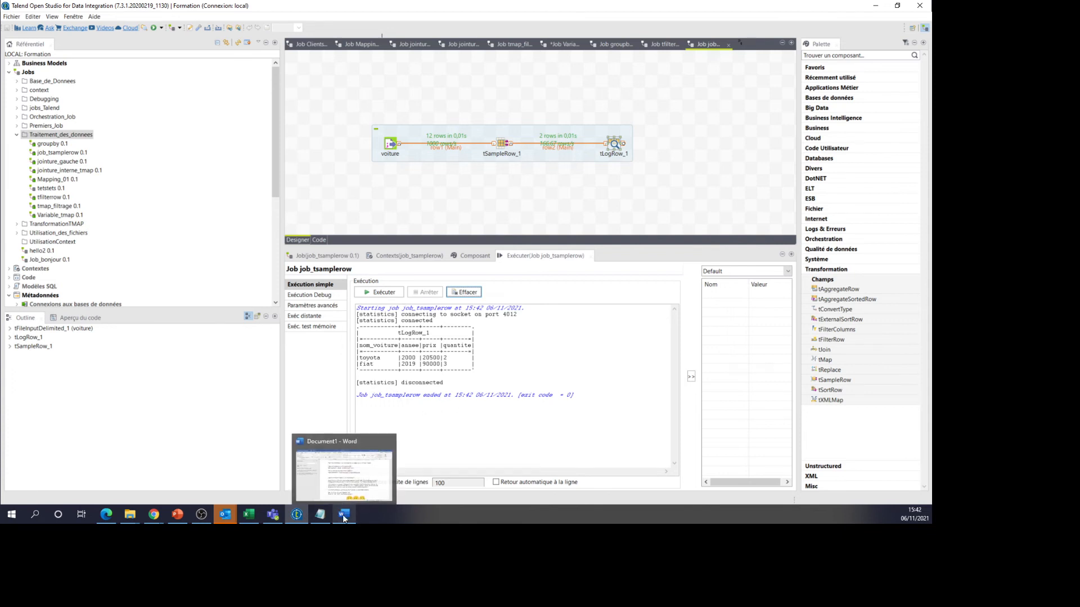
Step: Compare the run output with the source rows in voitures.txt in Notepad
{"action": "left_click", "coordinate": [320, 514]}
{"action": "left_click_drag", "start_coordinate": [534, 155], "coordinate": [626, 240]}
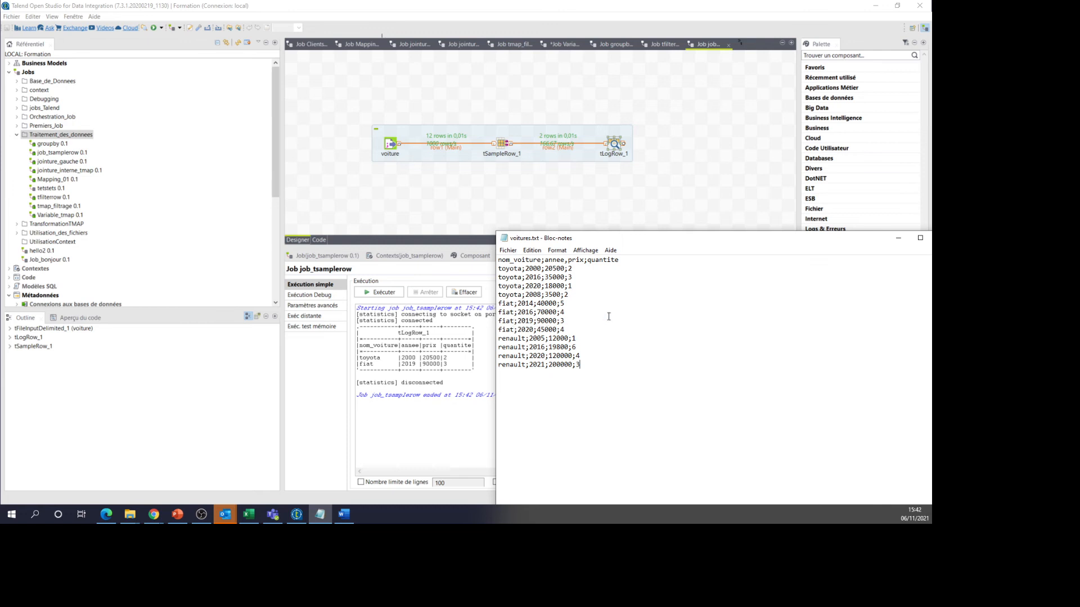
{"action": "left_click", "coordinate": [898, 238]}
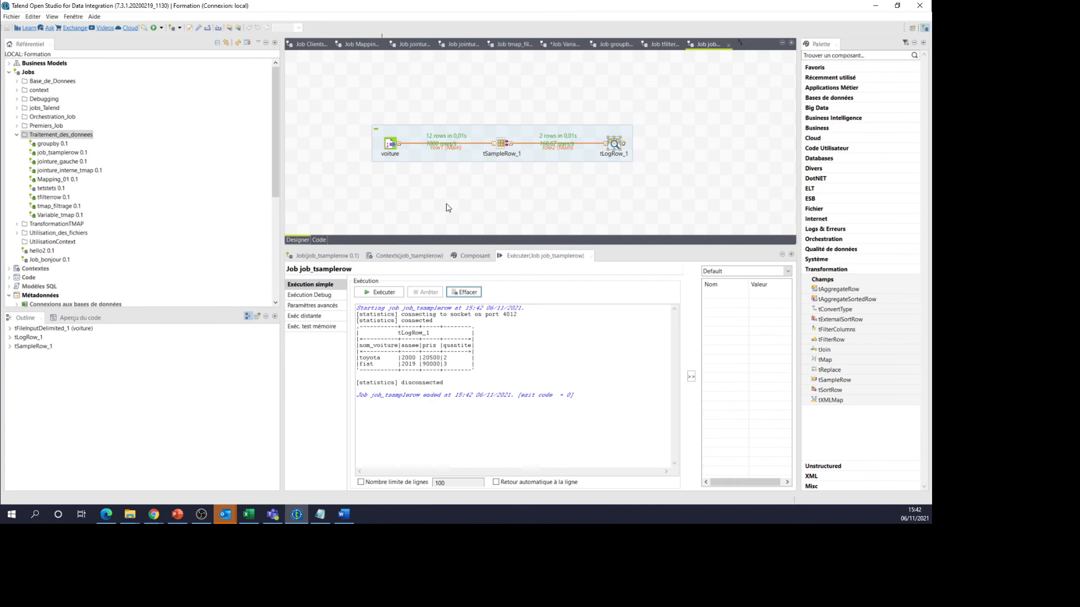
Step: Clear the run output and set the row range (Ecart) of tSampleRow_1 to "1,7..10"
{"action": "left_click", "coordinate": [471, 293]}
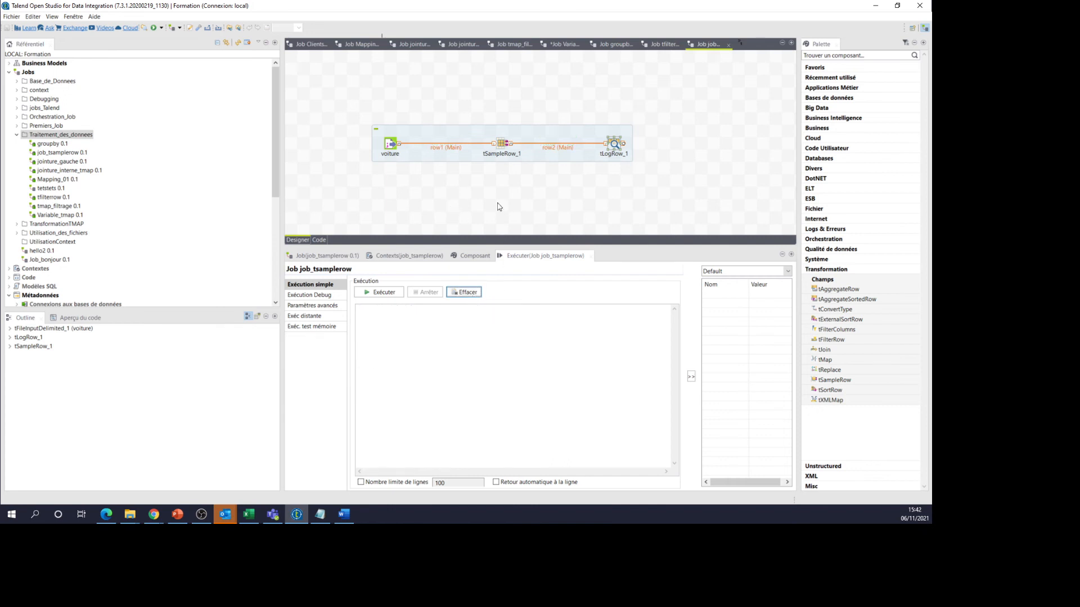
{"action": "left_click", "coordinate": [500, 145]}
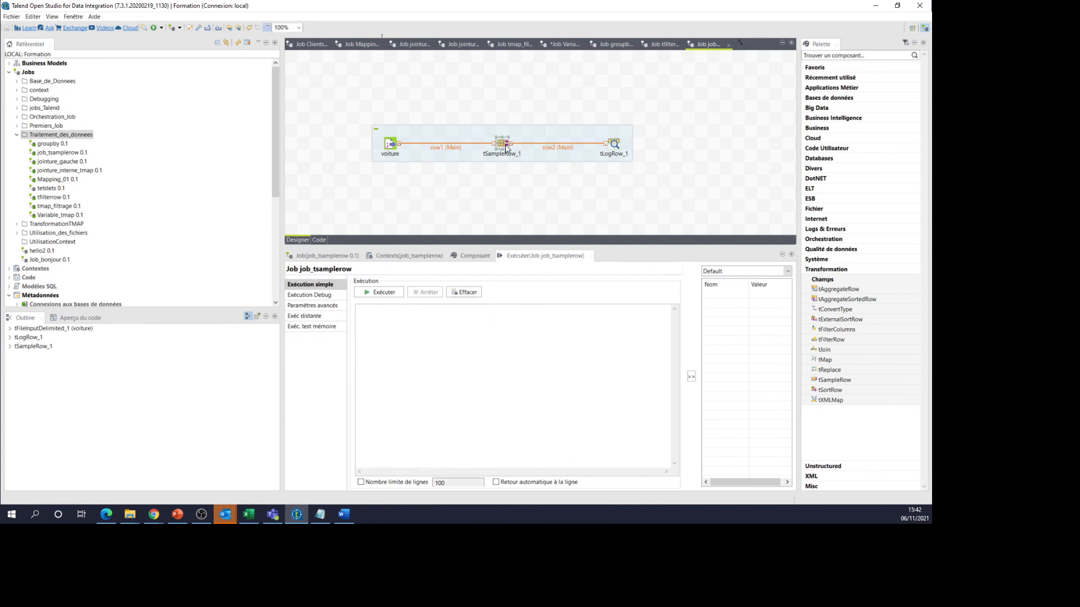
{"action": "left_click", "coordinate": [481, 257]}
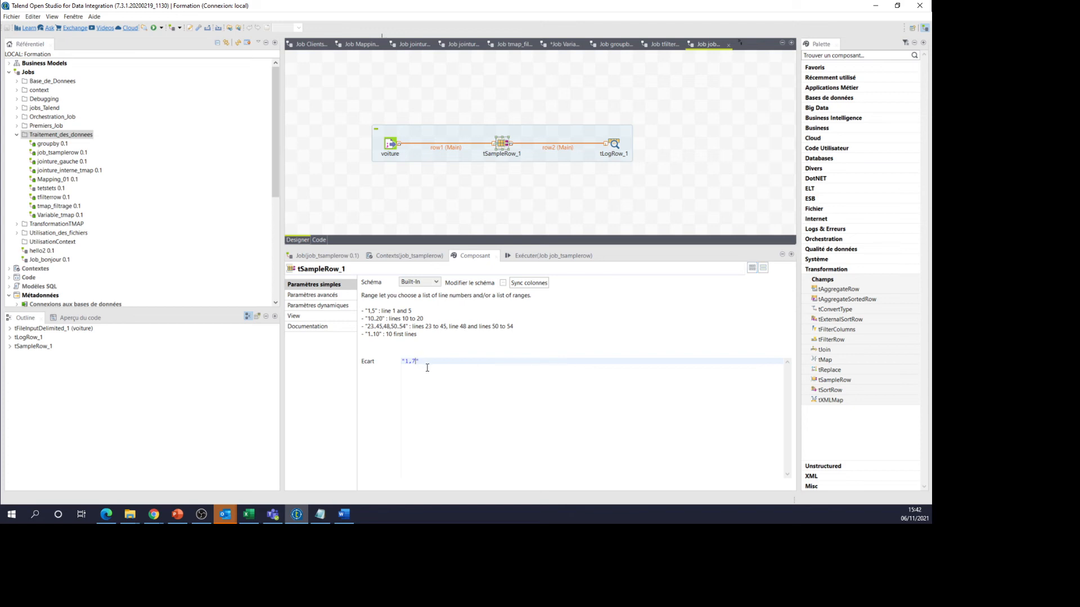
{"action": "type", "text": "..10"}
Step: Save the job and run it with the extended row range
{"action": "key", "text": "ctrl+s"}
{"action": "left_click", "coordinate": [522, 259]}
{"action": "left_click", "coordinate": [380, 293]}
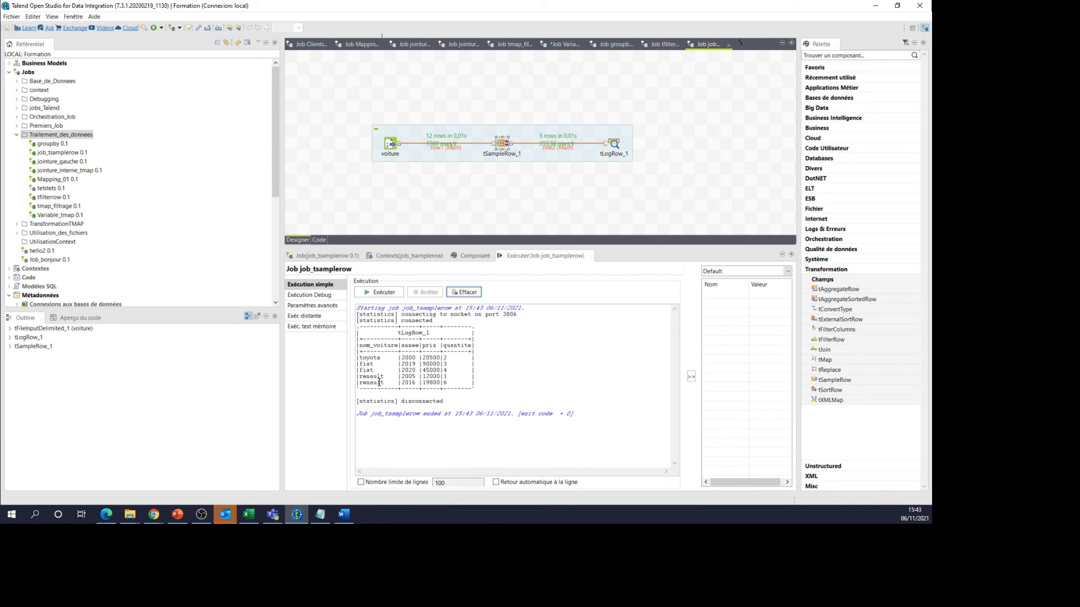
Step: Open the component settings of tSampleRow_1
{"action": "left_click", "coordinate": [475, 258]}
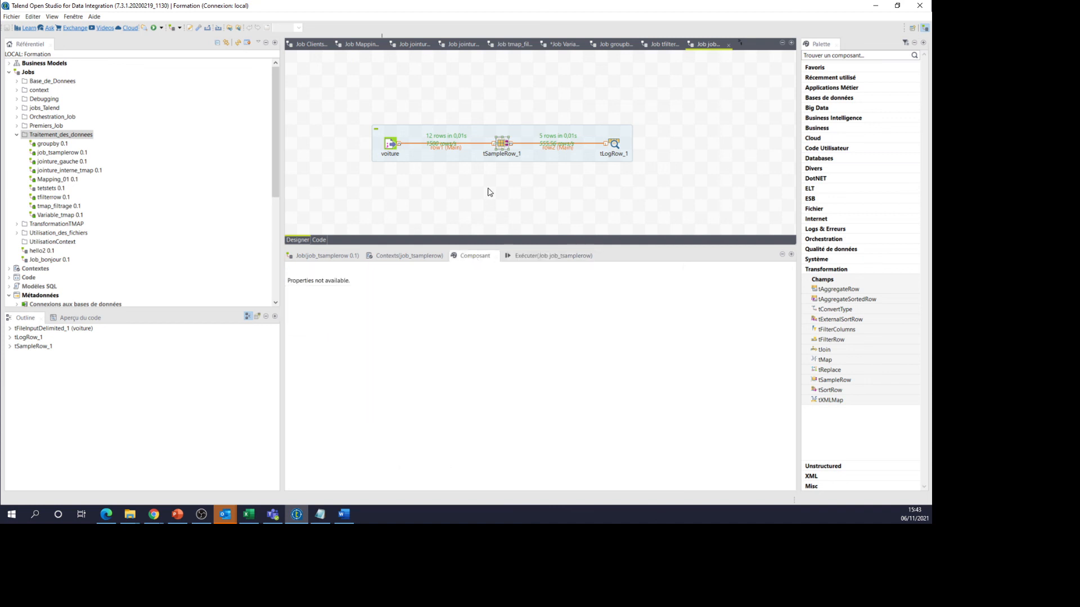
{"action": "left_click", "coordinate": [500, 145]}
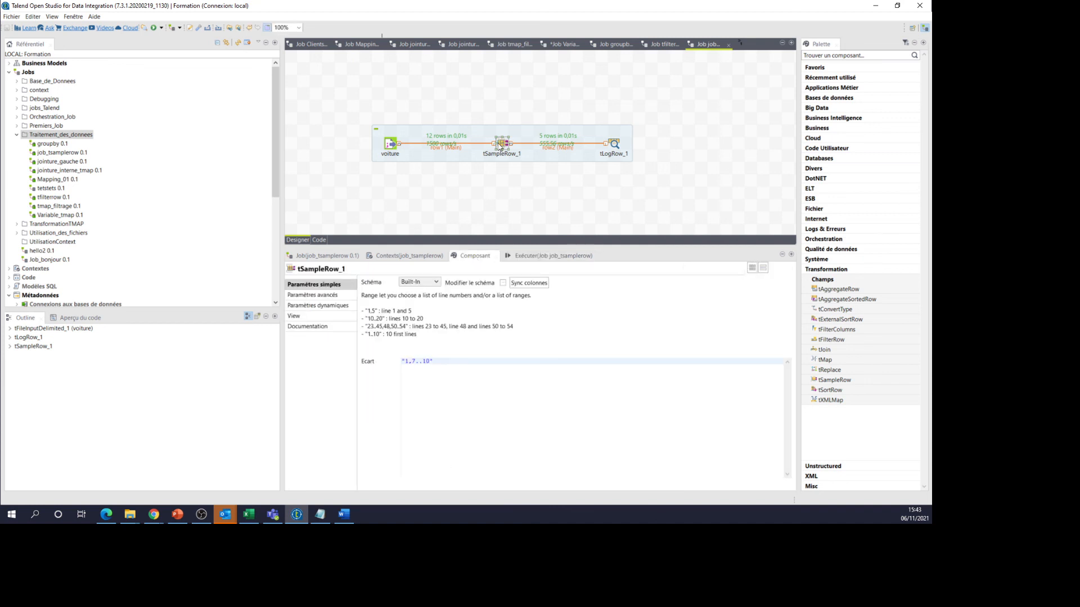